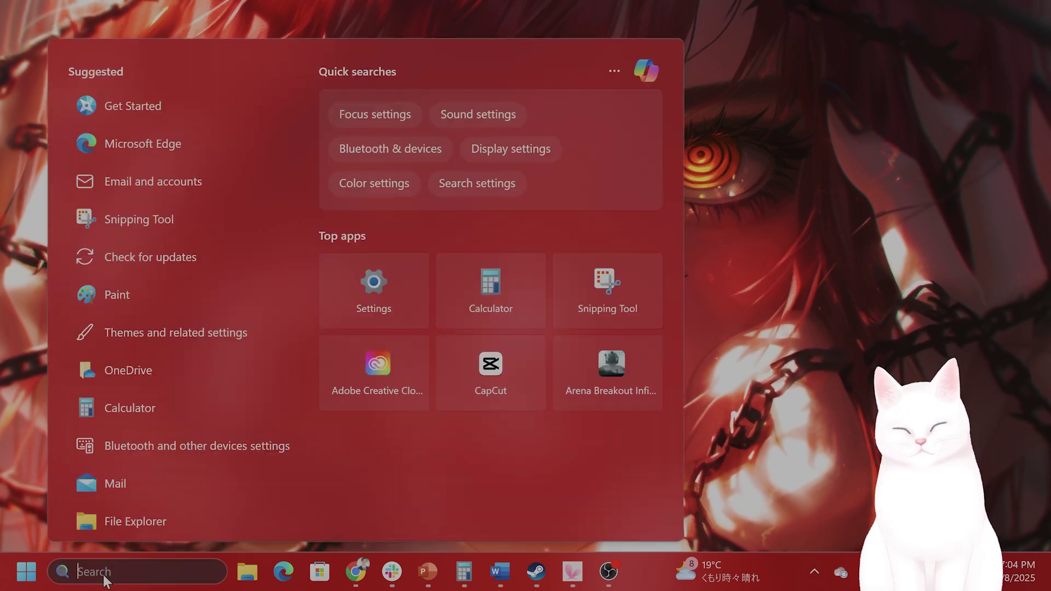
# - Open the Windows Update page in Windows Settings to review pending updates, and close Settings
pyautogui.write('settings')
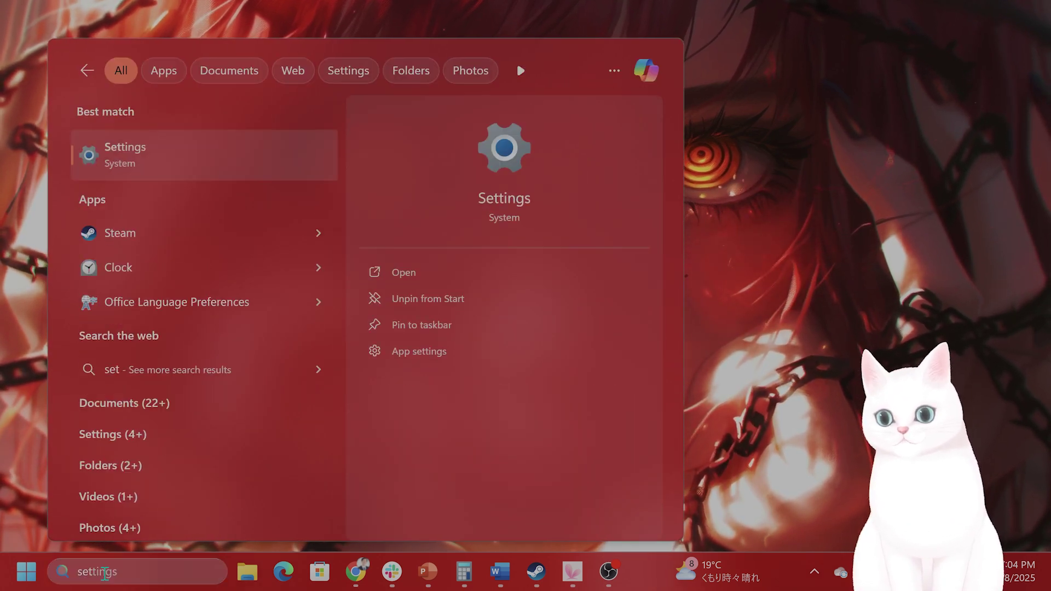
pyautogui.press('Return')
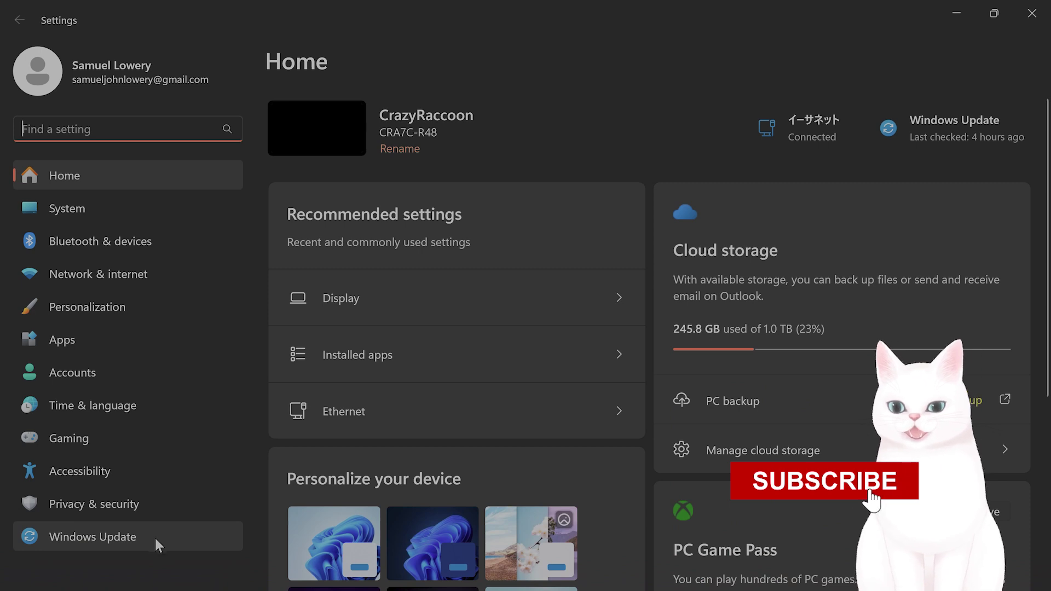
pyautogui.click(82, 540)
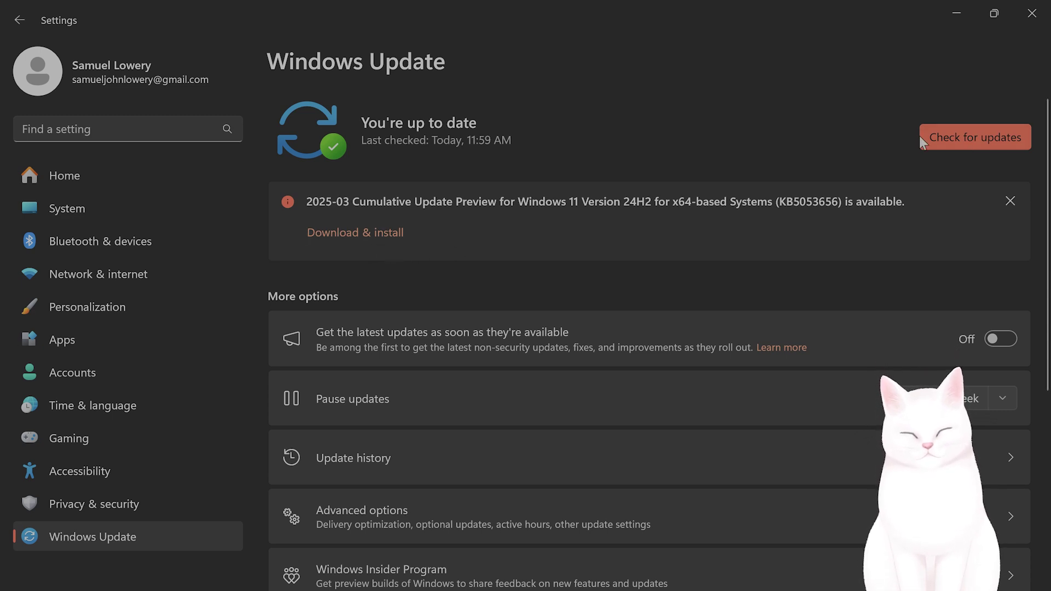
pyautogui.click(1038, 13)
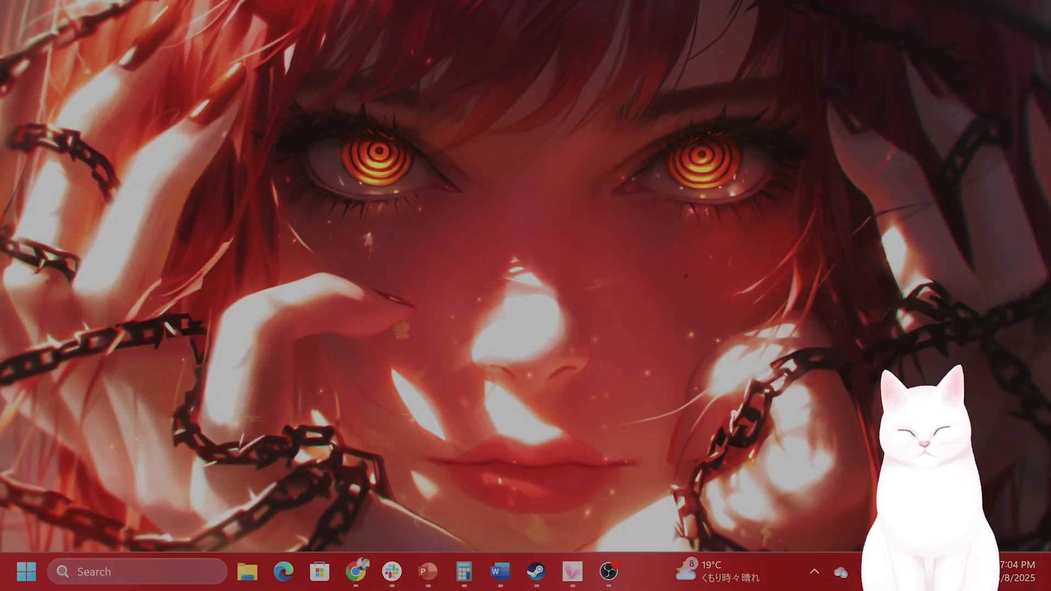
# - Find the Microsoft Store through Windows search and switch to it
pyautogui.click(120, 571)
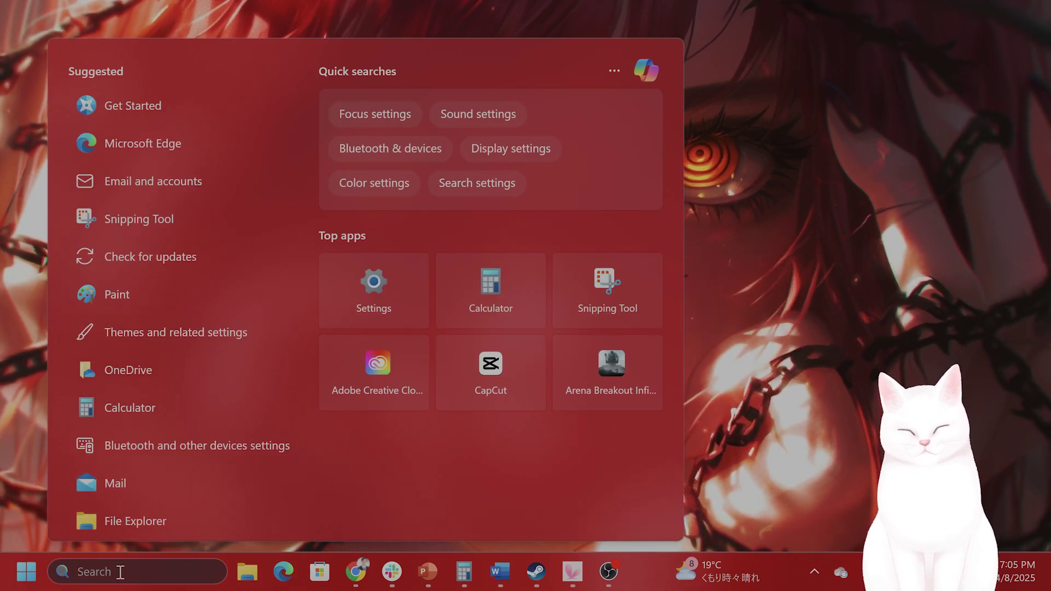
pyautogui.write('microsoft store')
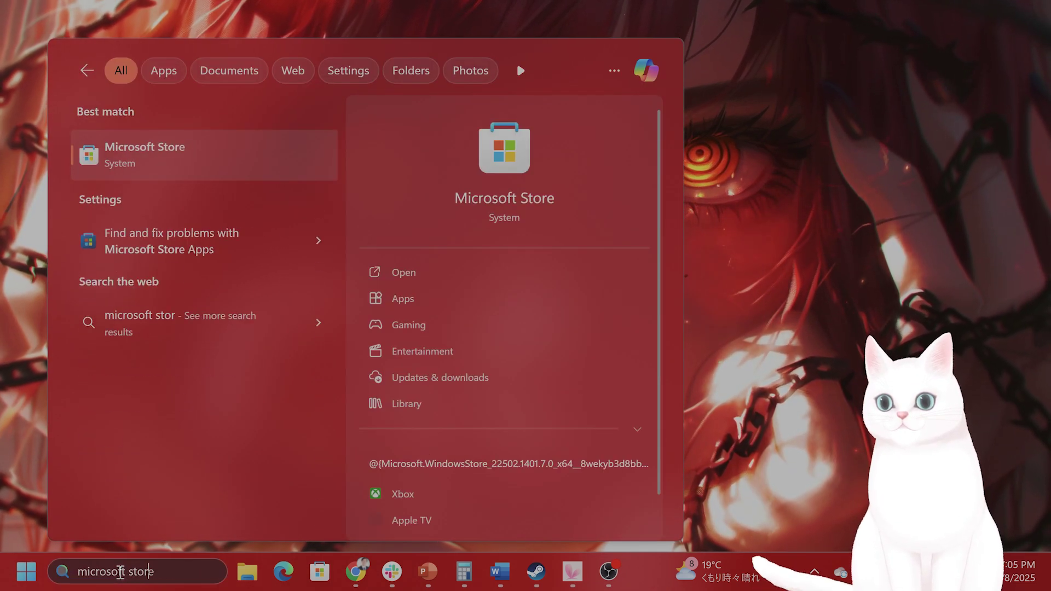
pyautogui.press('Return')
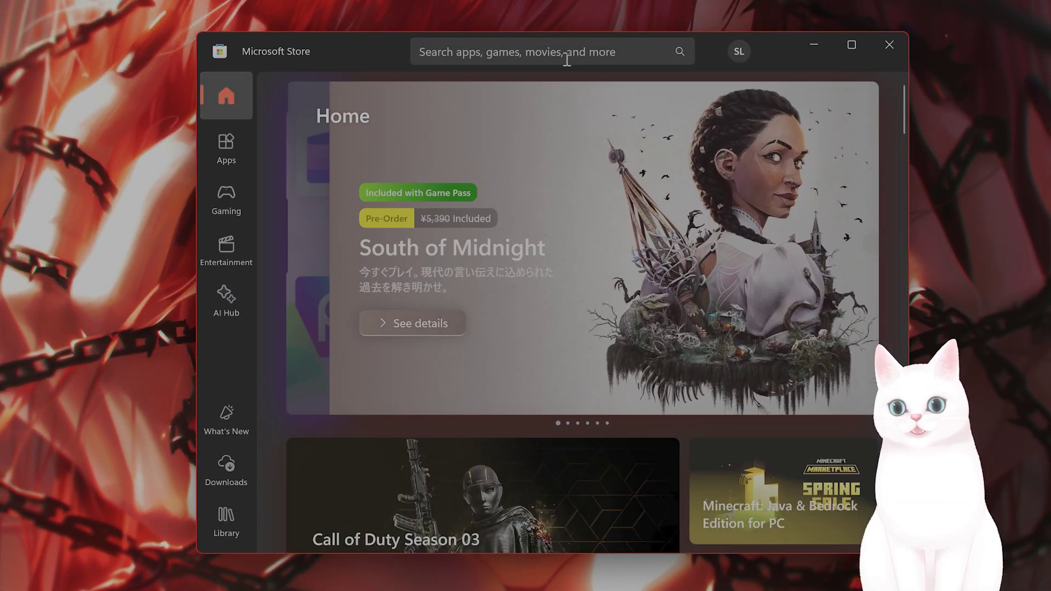
# - Search the store for "xbox" and review the Xbox app's page
pyautogui.click(567, 59)
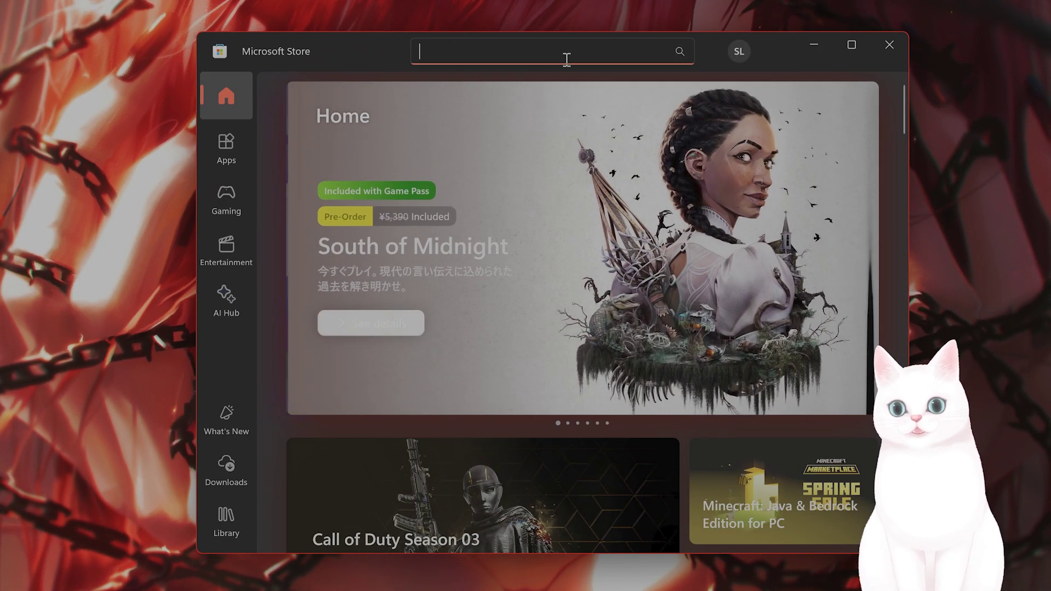
pyautogui.write('xbox')
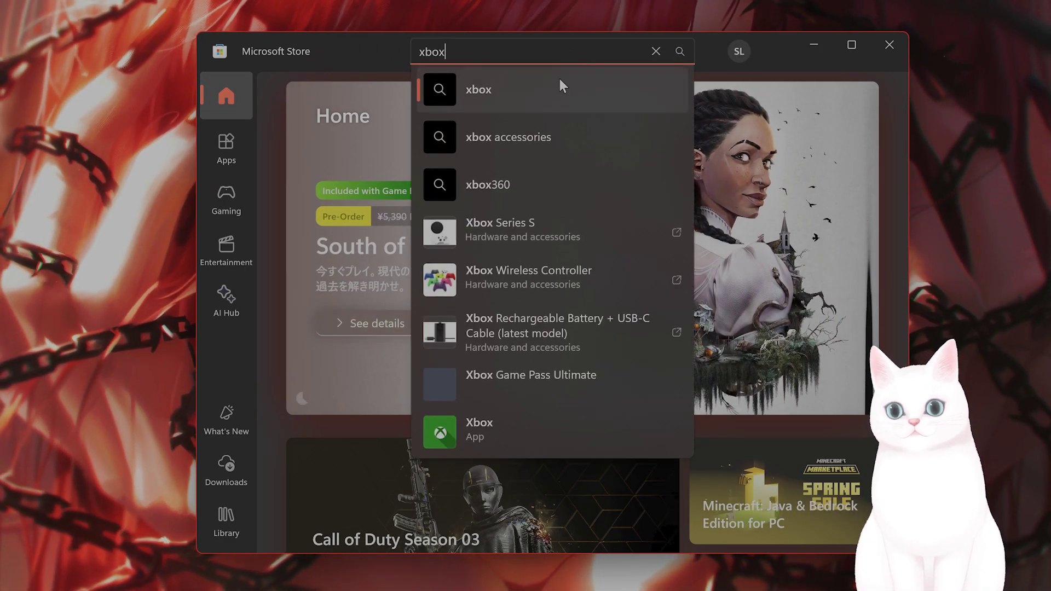
pyautogui.click(497, 431)
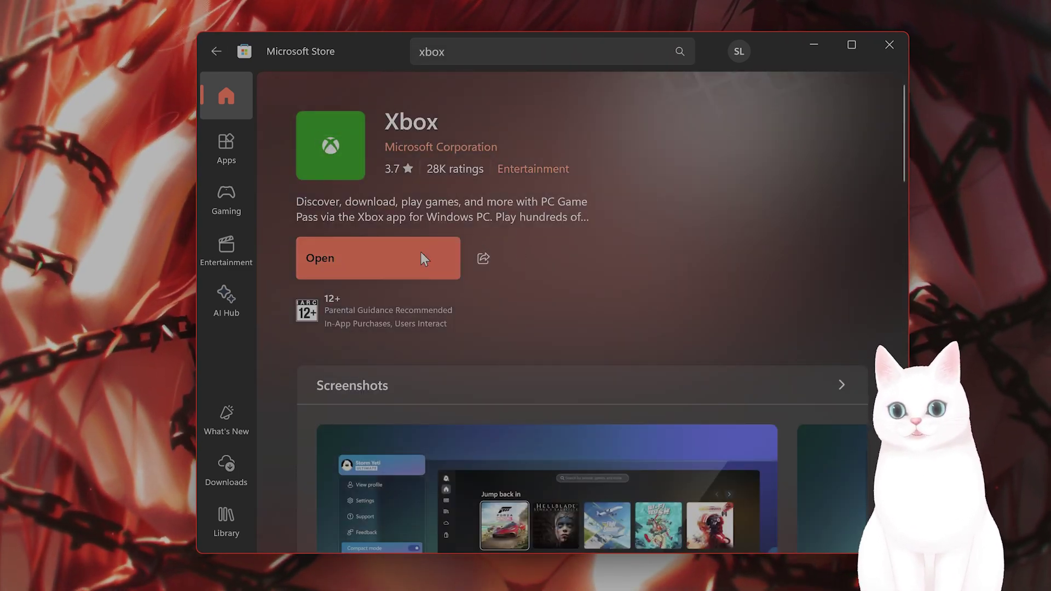
pyautogui.scroll(-10, 476, 279)
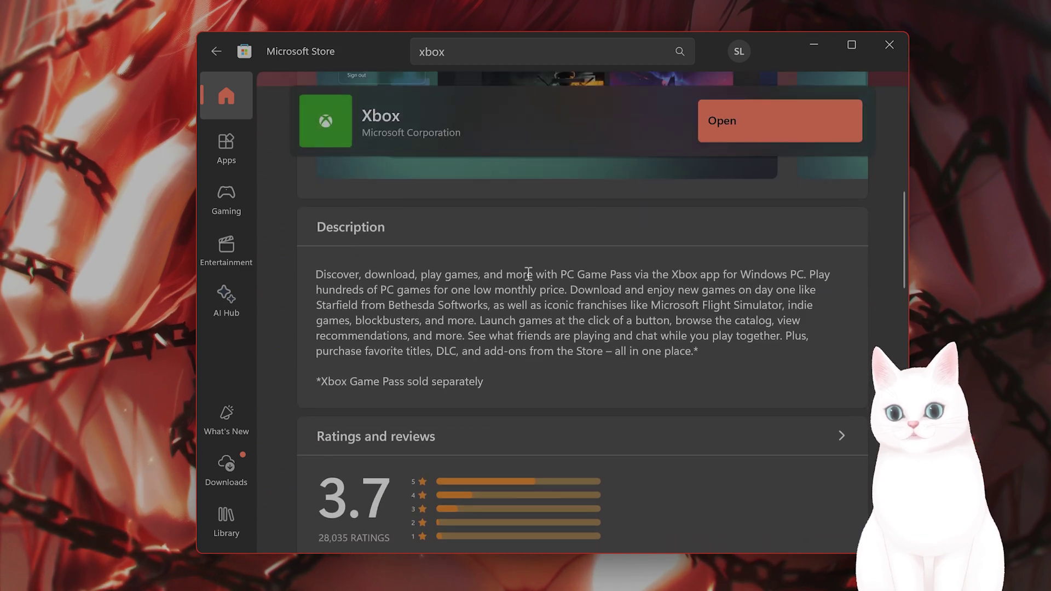
pyautogui.scroll(10, 525, 270)
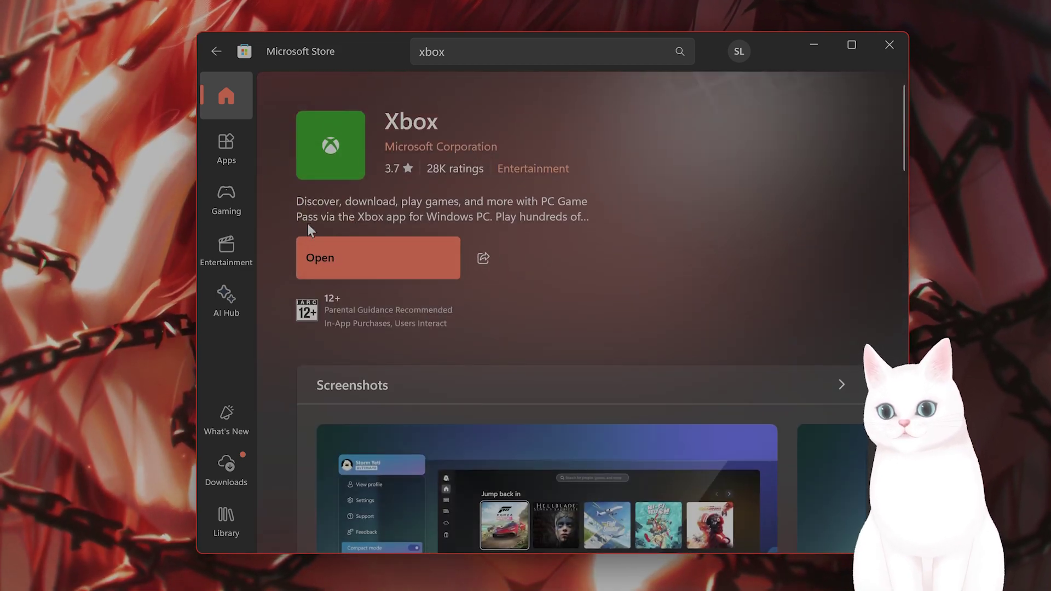
# - Check for app updates under the store's Updates & downloads, and close the store
pyautogui.click(223, 474)
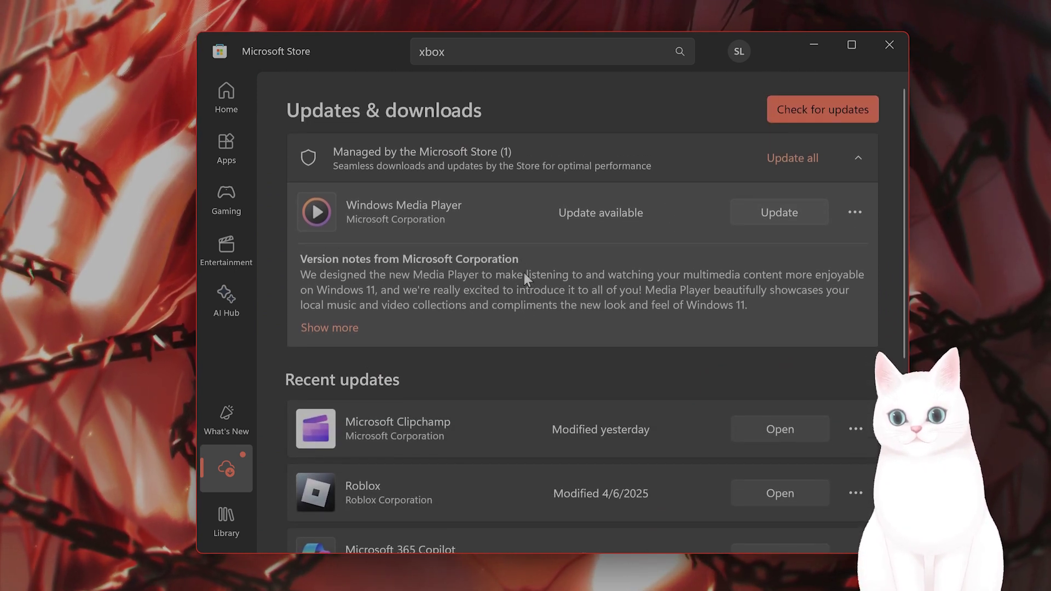
pyautogui.scroll(-2, 466, 229)
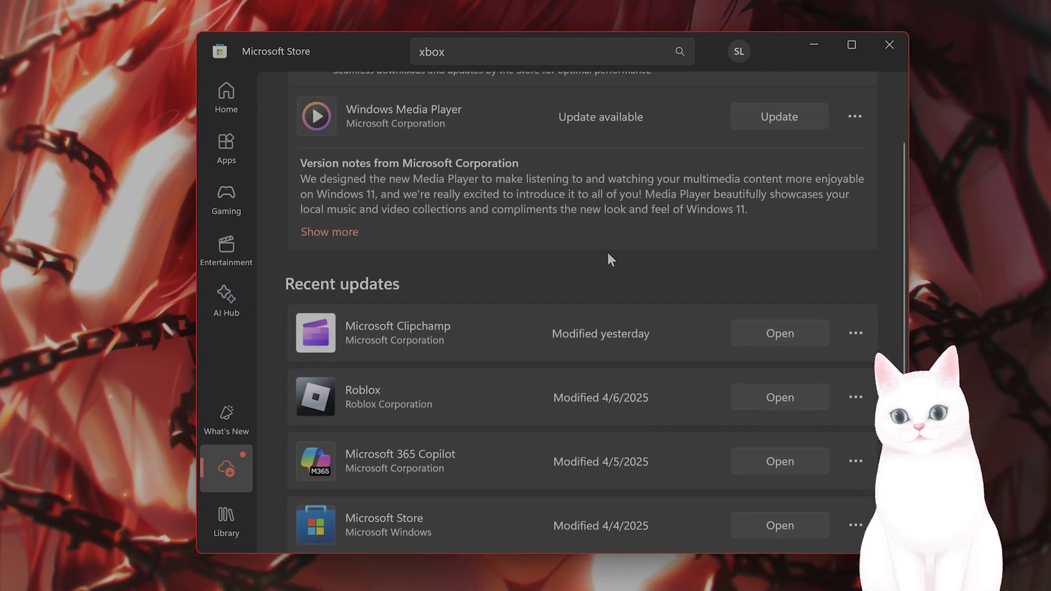
pyautogui.scroll(2, 607, 252)
pyautogui.click(798, 118)
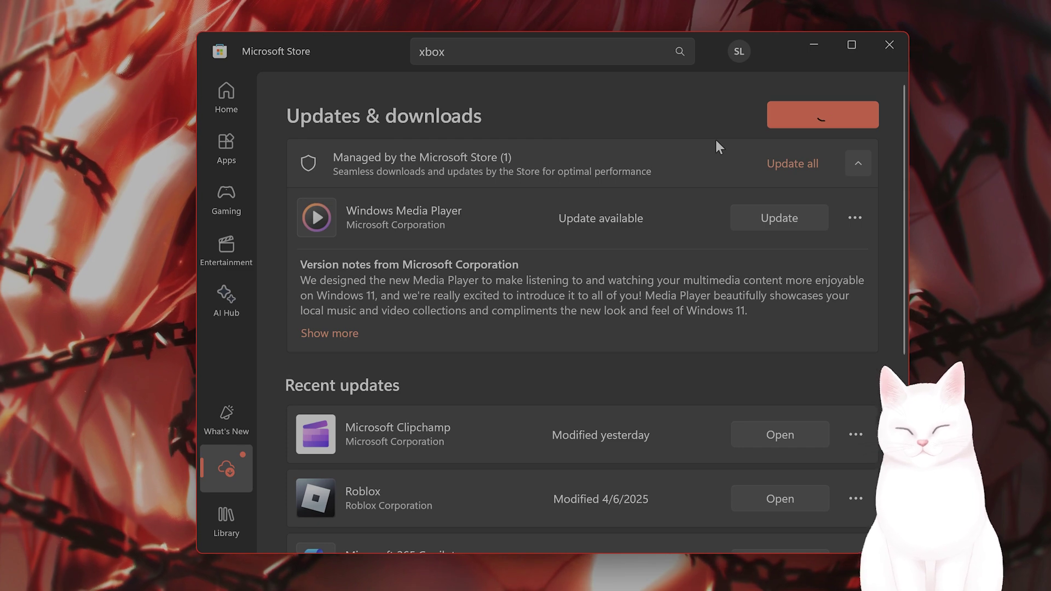
pyautogui.click(888, 45)
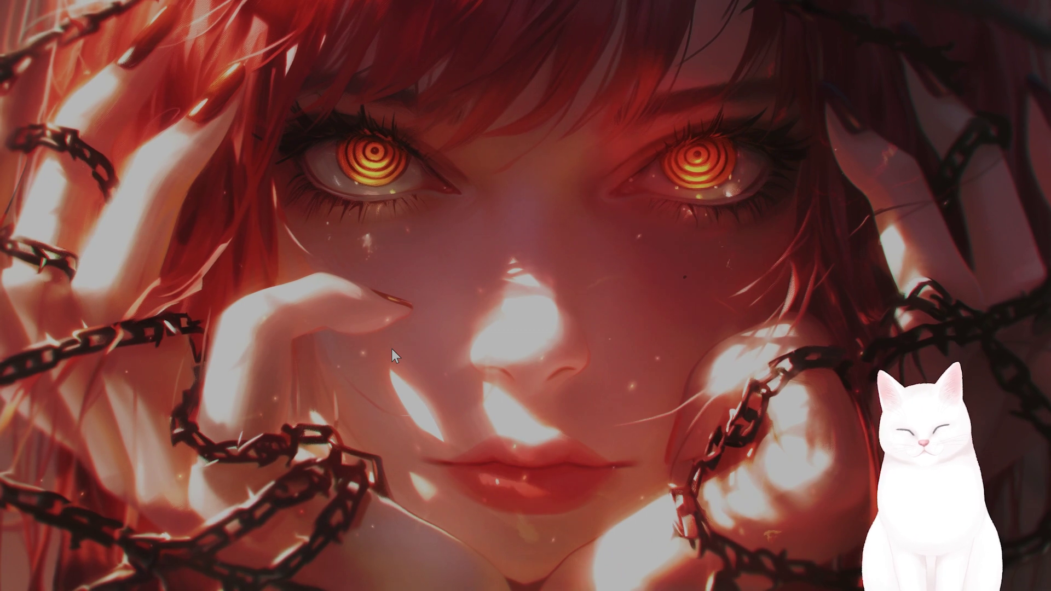
# - Run wsreset.exe to reset the Microsoft Store cache, and close the store window that opens
pyautogui.press('super+r')
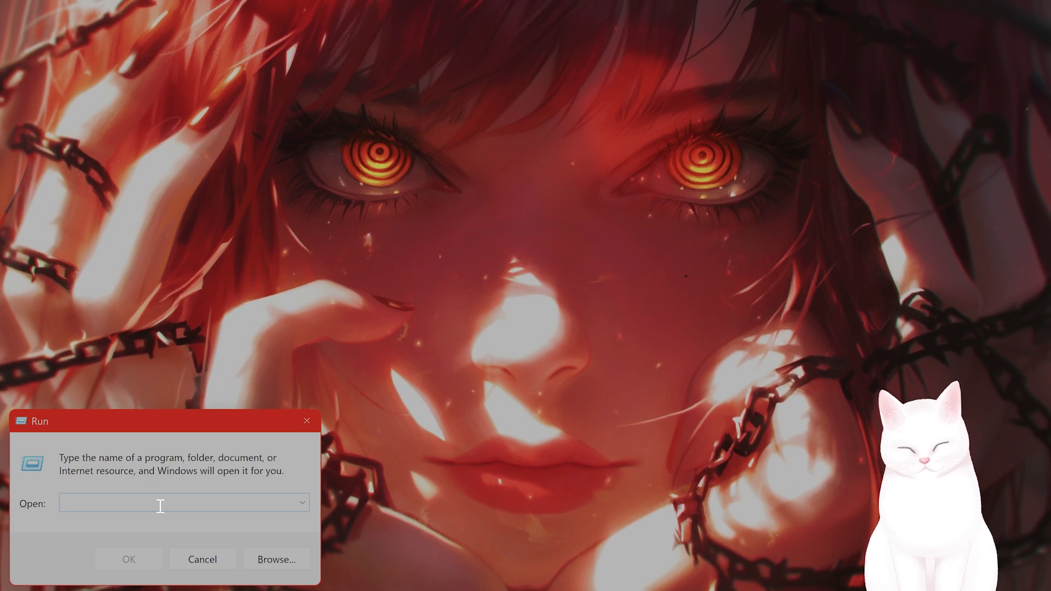
pyautogui.write('wsreset.exe')
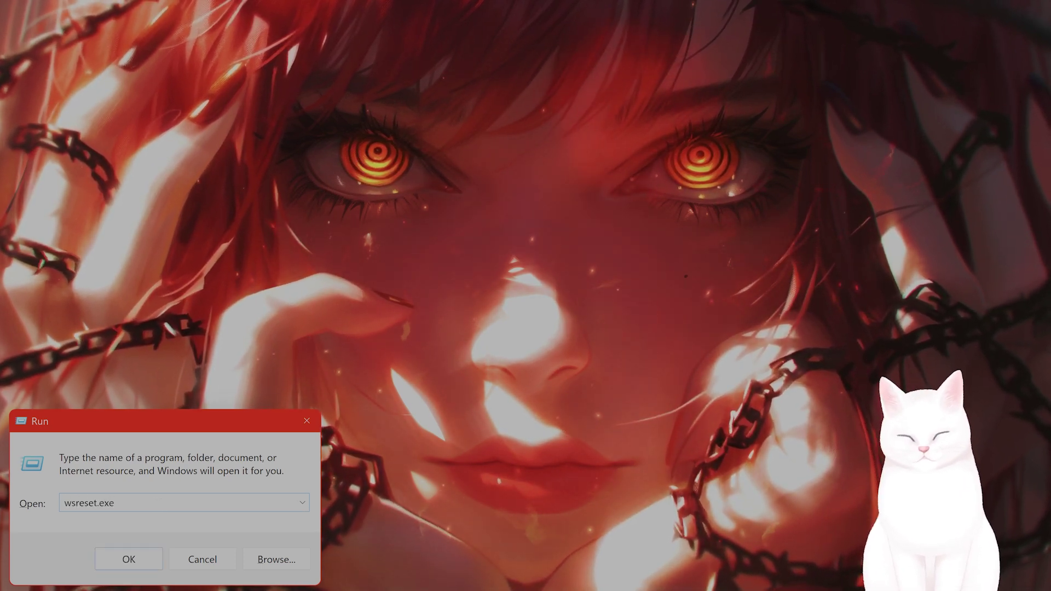
pyautogui.press('Return')
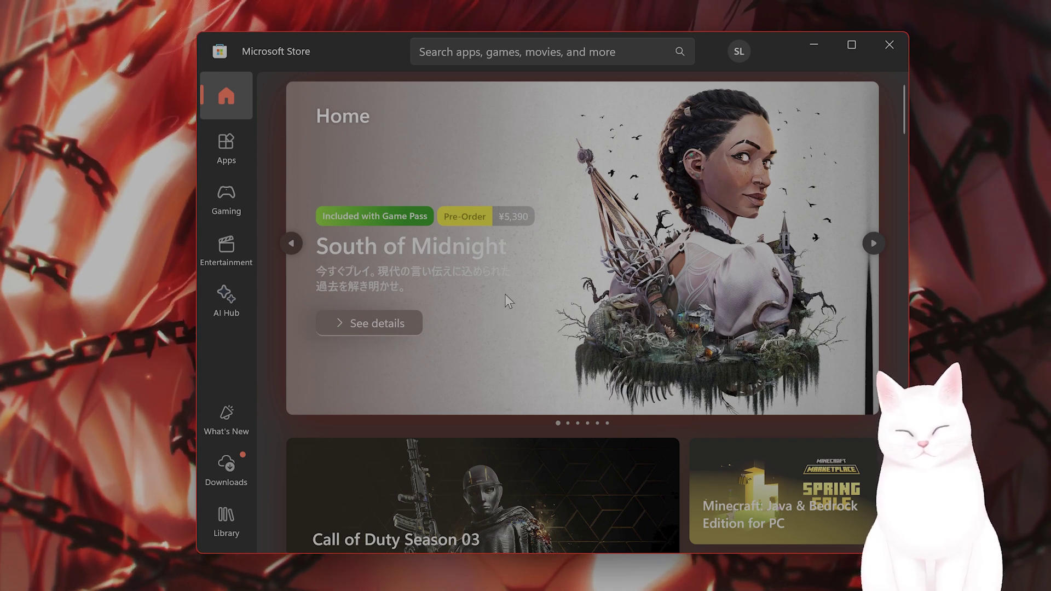
pyautogui.click(888, 48)
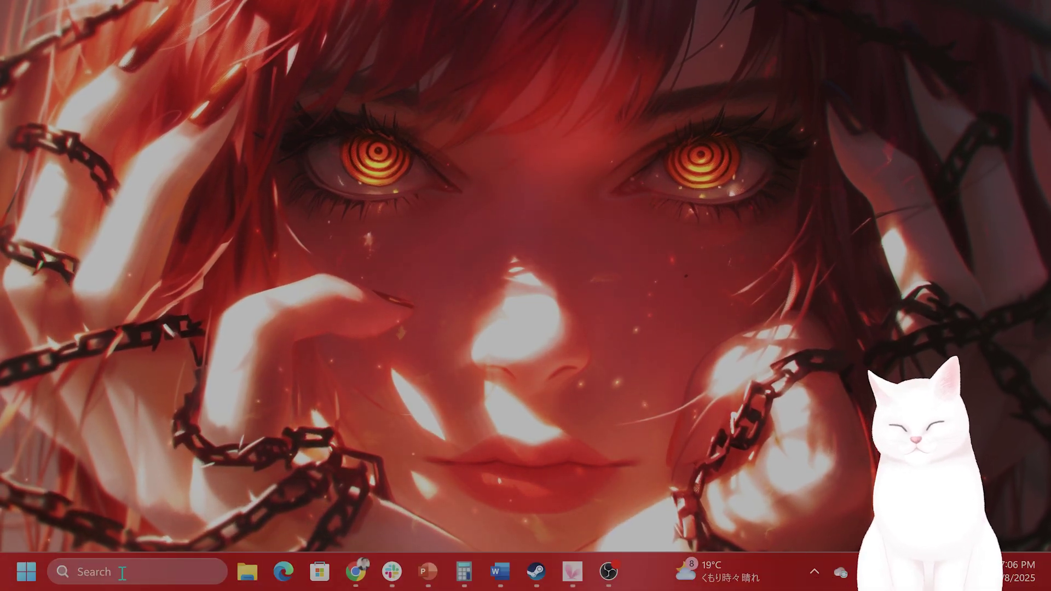
# - Switch to Windows Settings and open the System Storage page to examine disk usage
pyautogui.click(123, 572)
pyautogui.write('settings')
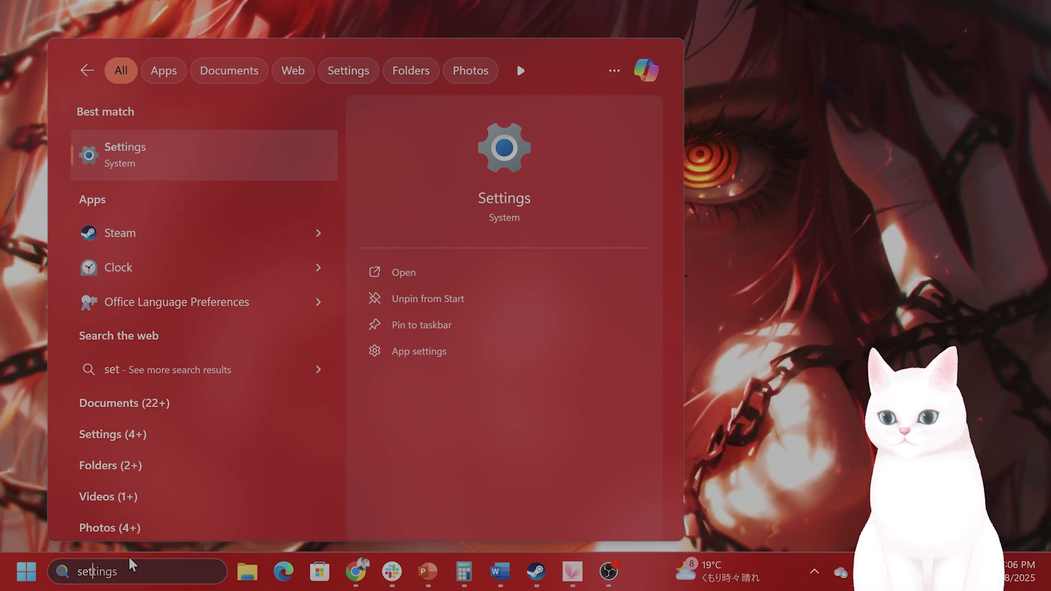
pyautogui.press('Return')
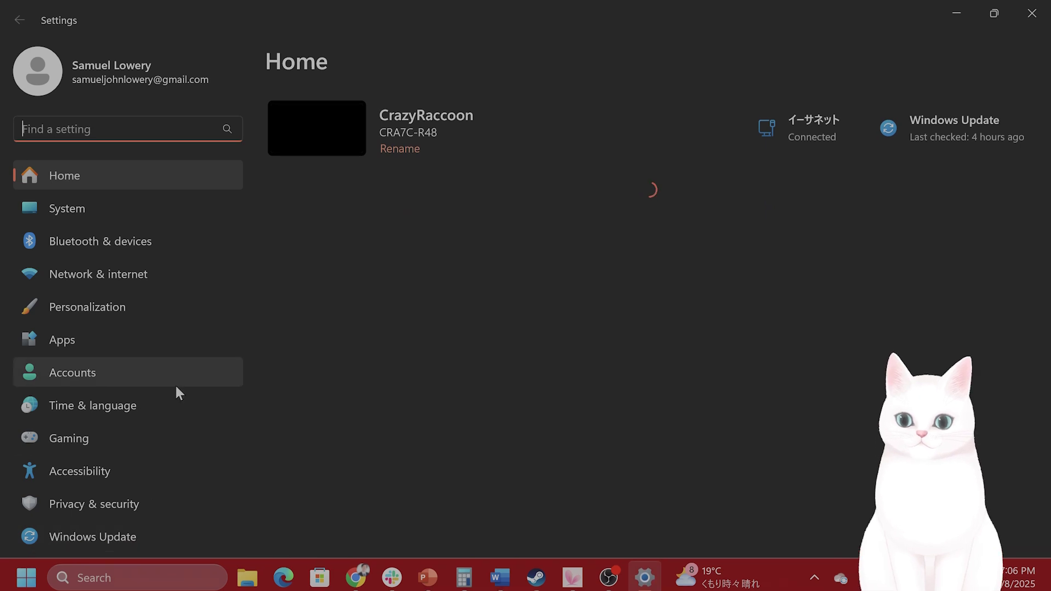
pyautogui.click(114, 212)
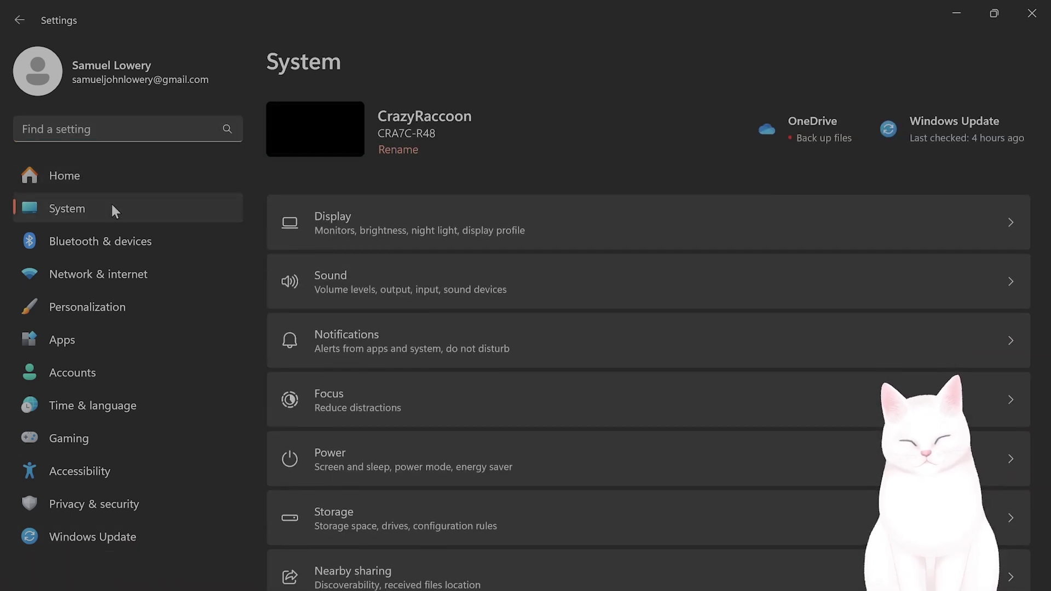
pyautogui.scroll(-3, 558, 277)
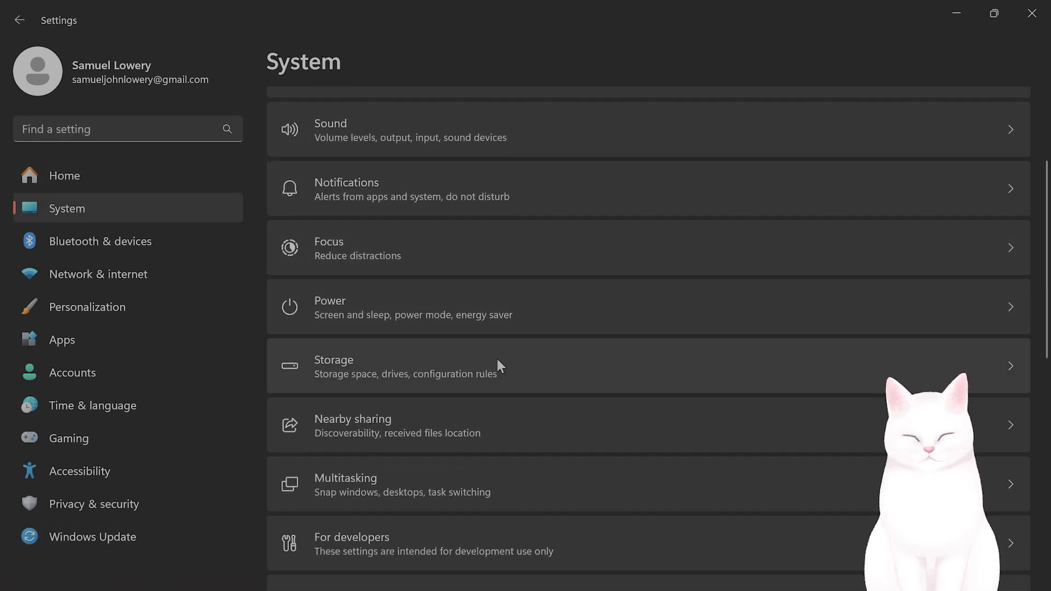
pyautogui.click(496, 358)
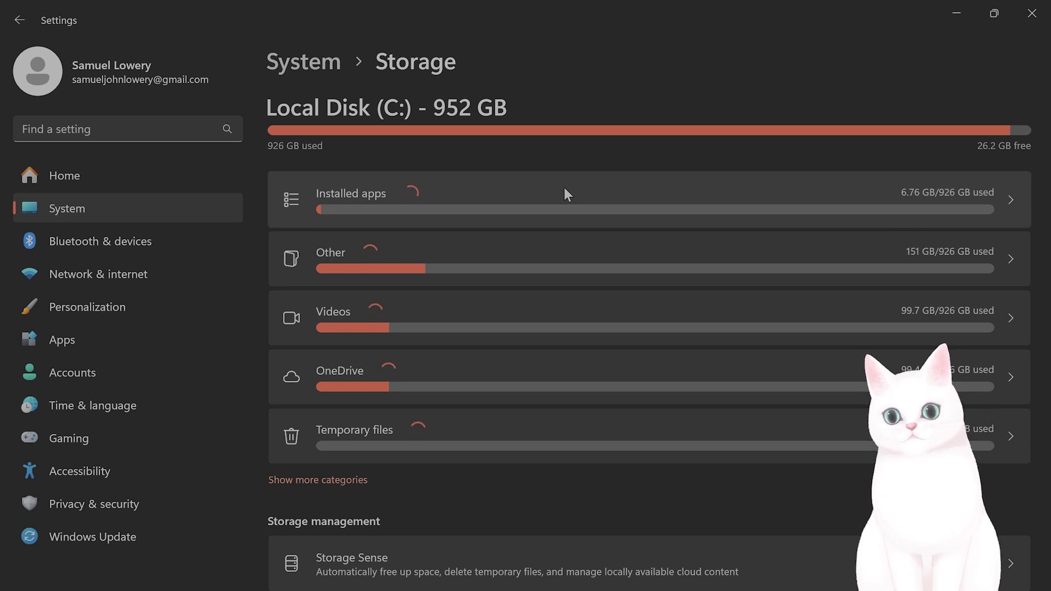
# - Browse the folders on Local Disk (C:) in File Explorer, and close its window
pyautogui.moveTo(875, 589)
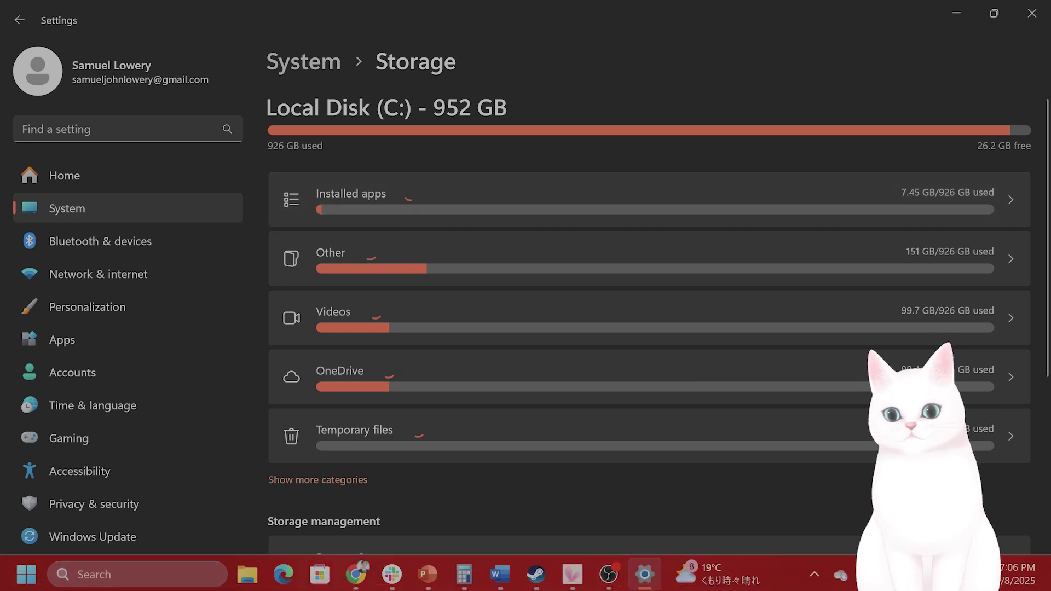
pyautogui.click(248, 581)
pyautogui.scroll(-3, 82, 410)
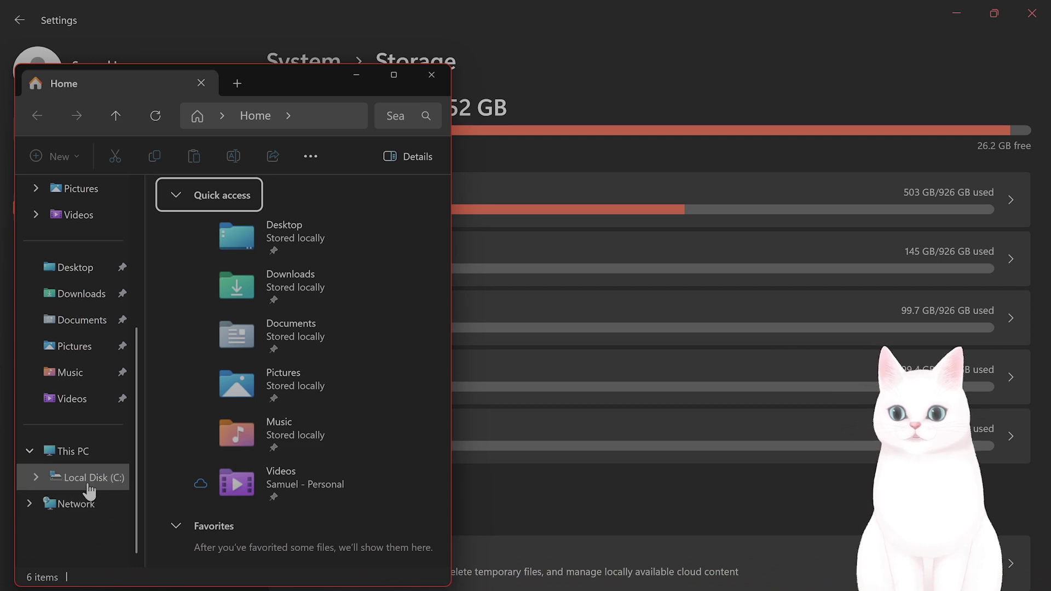
pyautogui.click(88, 484)
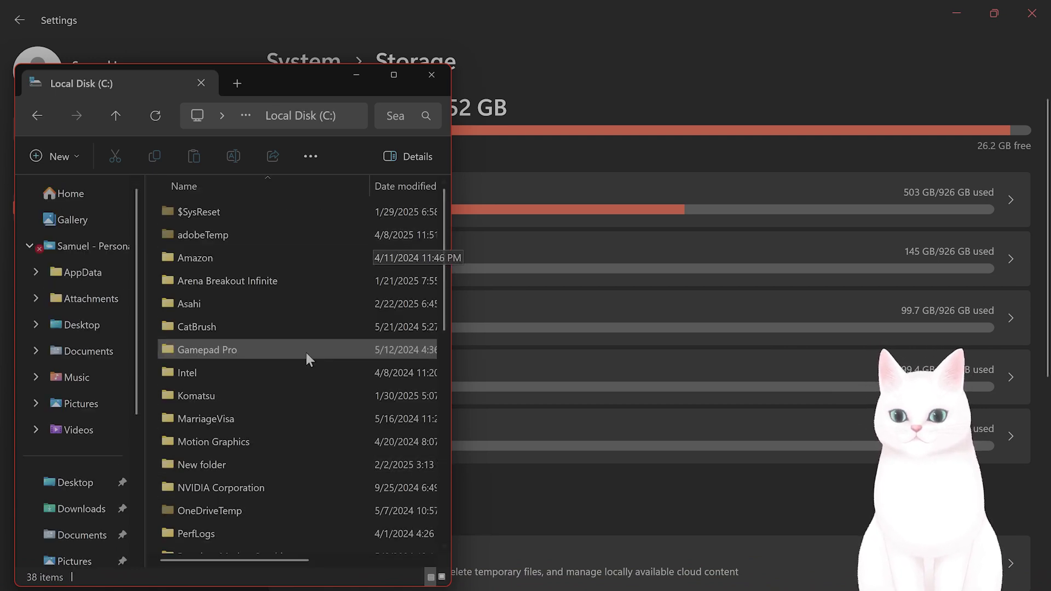
pyautogui.scroll(-6, 285, 372)
pyautogui.scroll(-3, 88, 437)
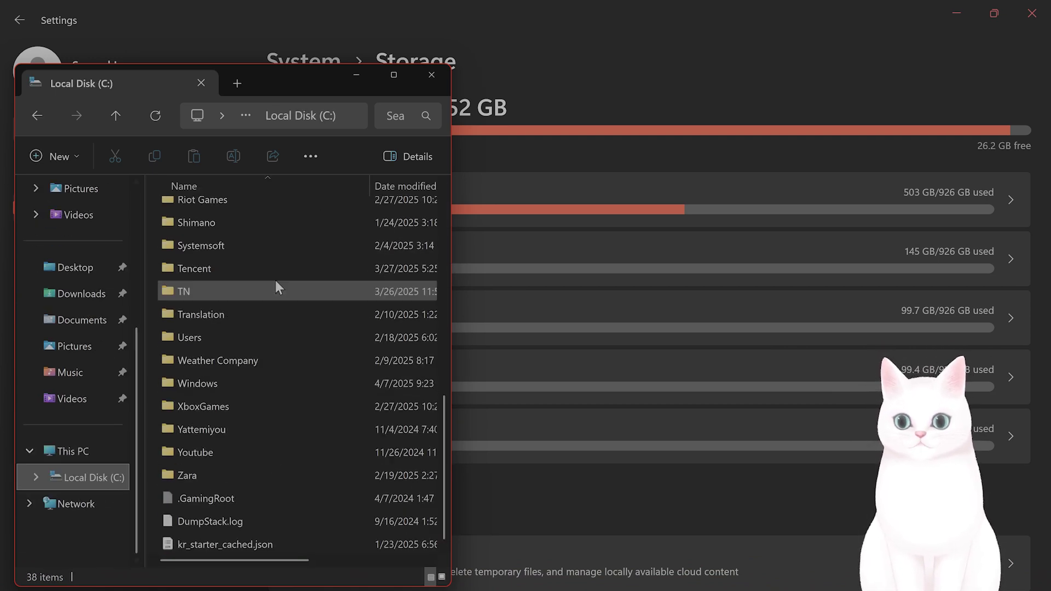
pyautogui.click(432, 75)
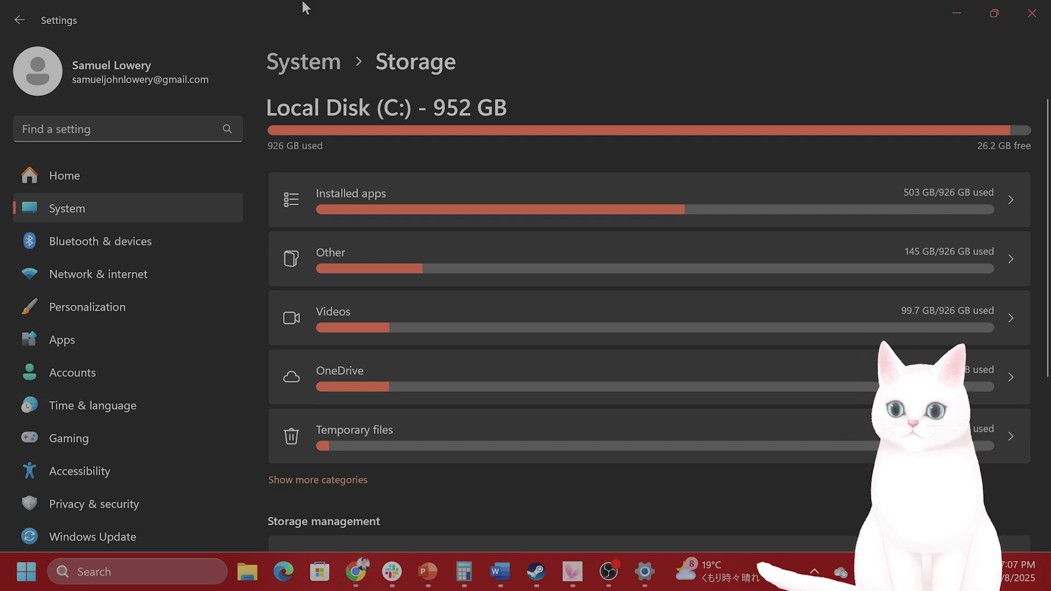
# - Find the Xbox app among the installed apps by searching "xbox" and open its advanced options
pyautogui.click(110, 341)
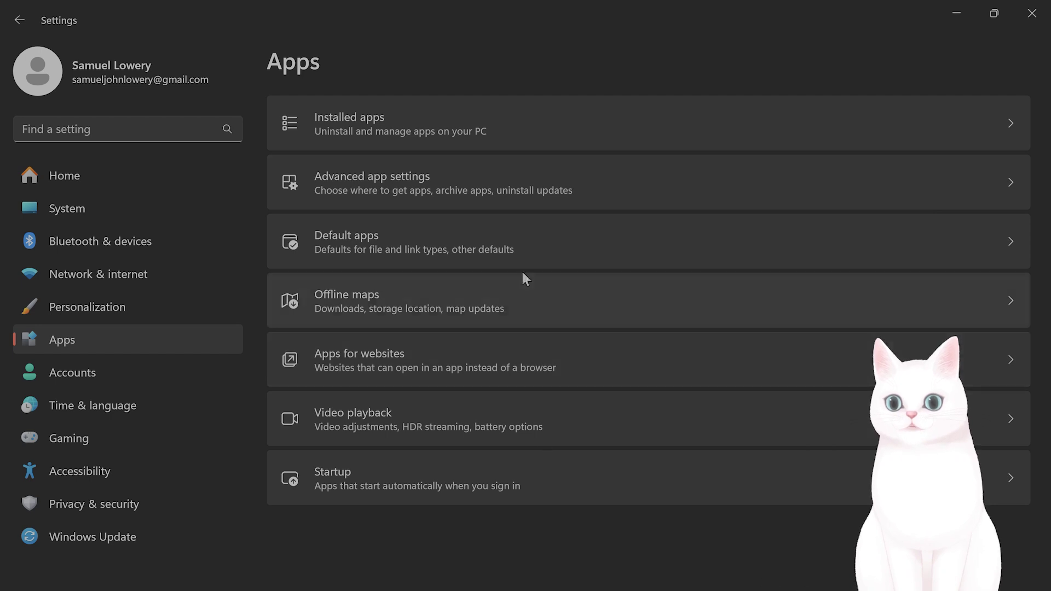
pyautogui.click(528, 130)
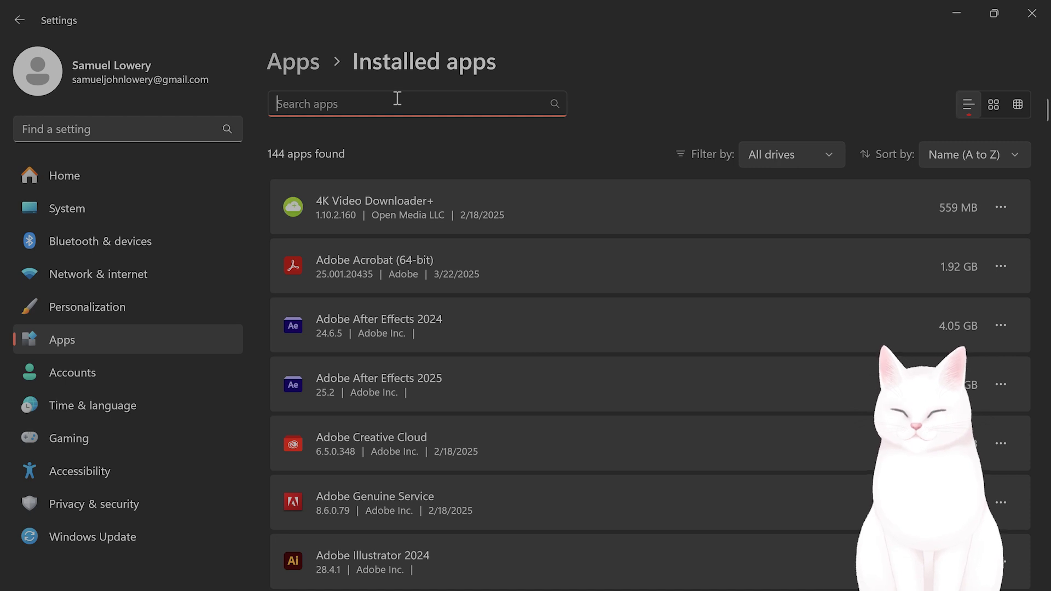
pyautogui.write('xbox')
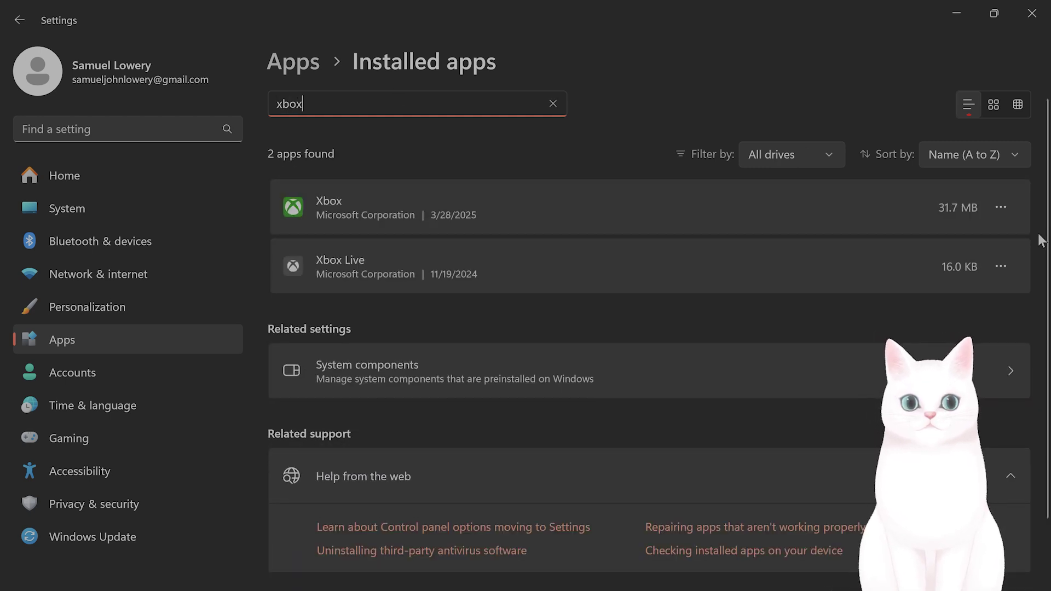
pyautogui.click(1001, 208)
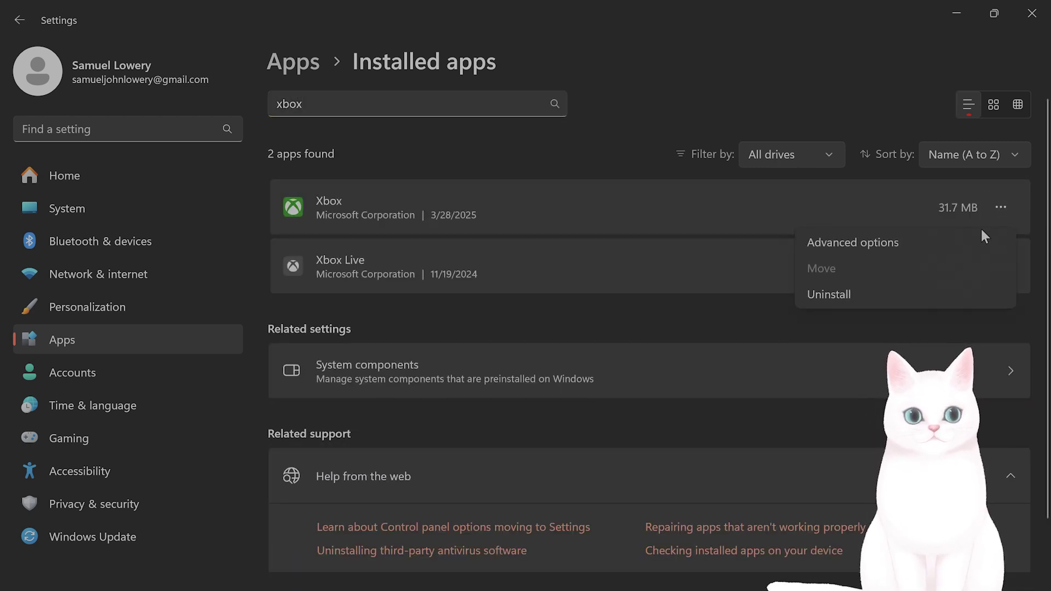
pyautogui.click(861, 241)
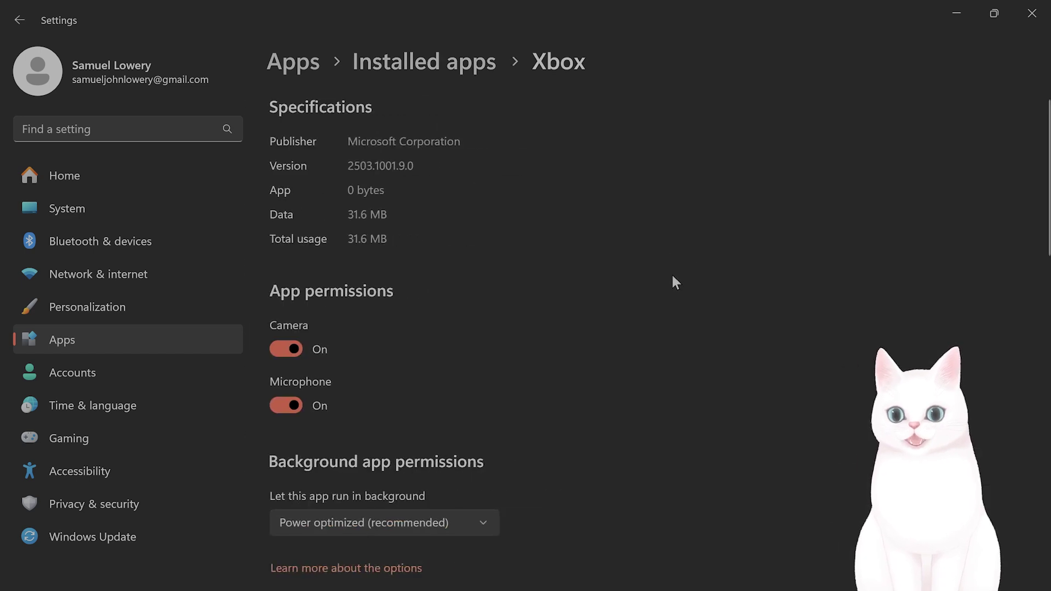
# - Examine the terminate, repair, reset and uninstall options in the Xbox app's advanced options, and close Settings
pyautogui.scroll(-10, 530, 366)
pyautogui.scroll(-3, 536, 370)
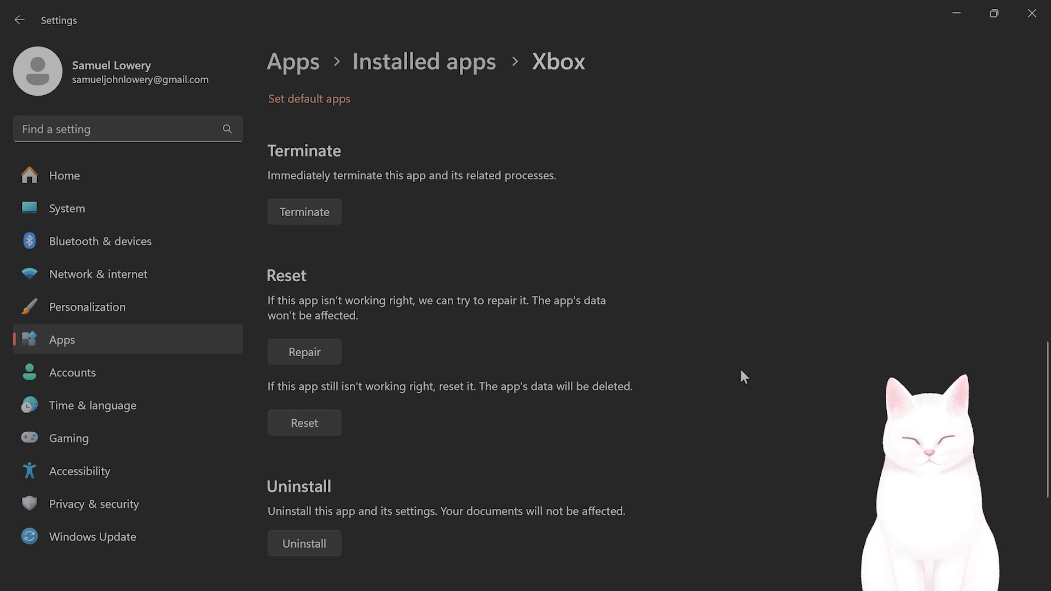
pyautogui.click(1047, 7)
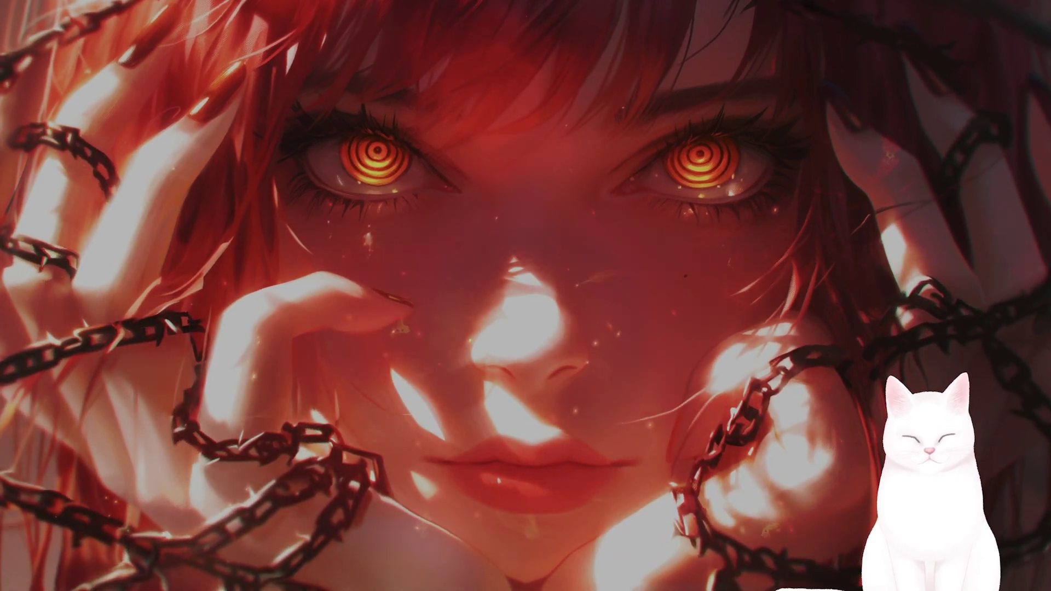
# - Open System Configuration by running msconfig, and hide all Microsoft services in its services list
pyautogui.moveTo(185, 579)
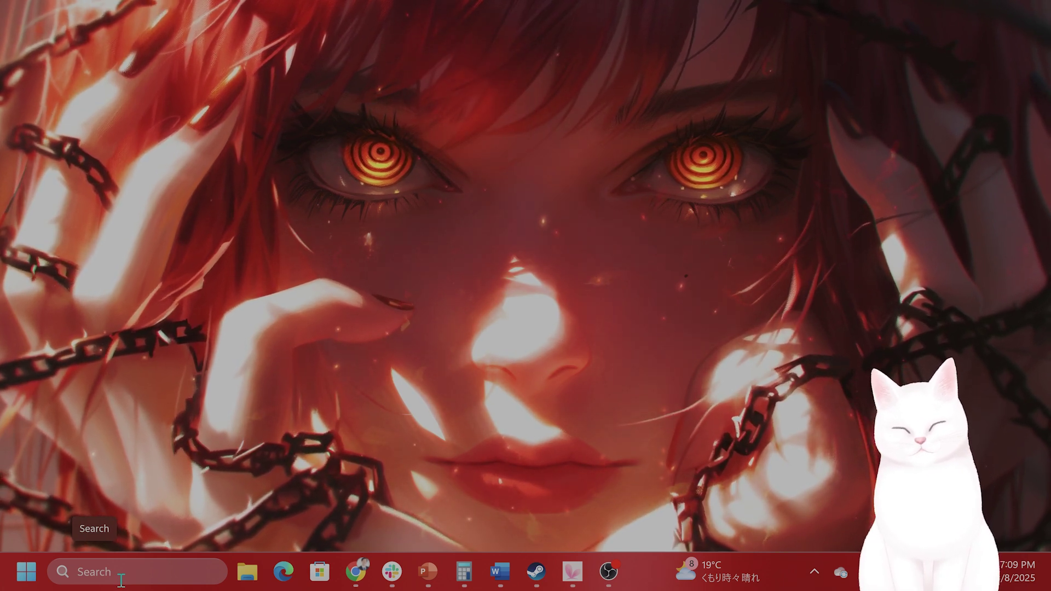
pyautogui.click(121, 572)
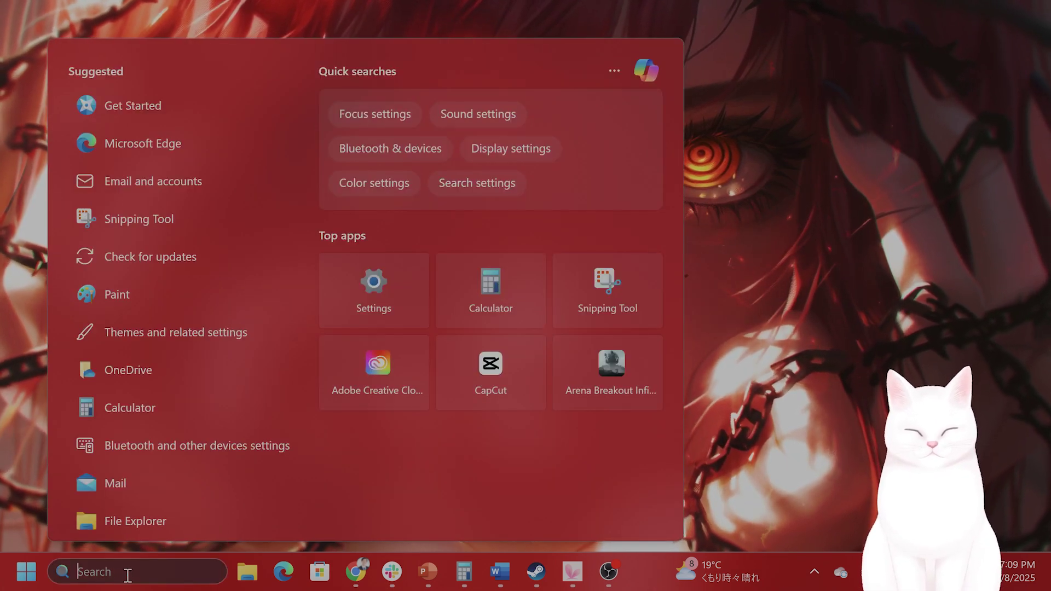
pyautogui.write('run')
pyautogui.press('Return')
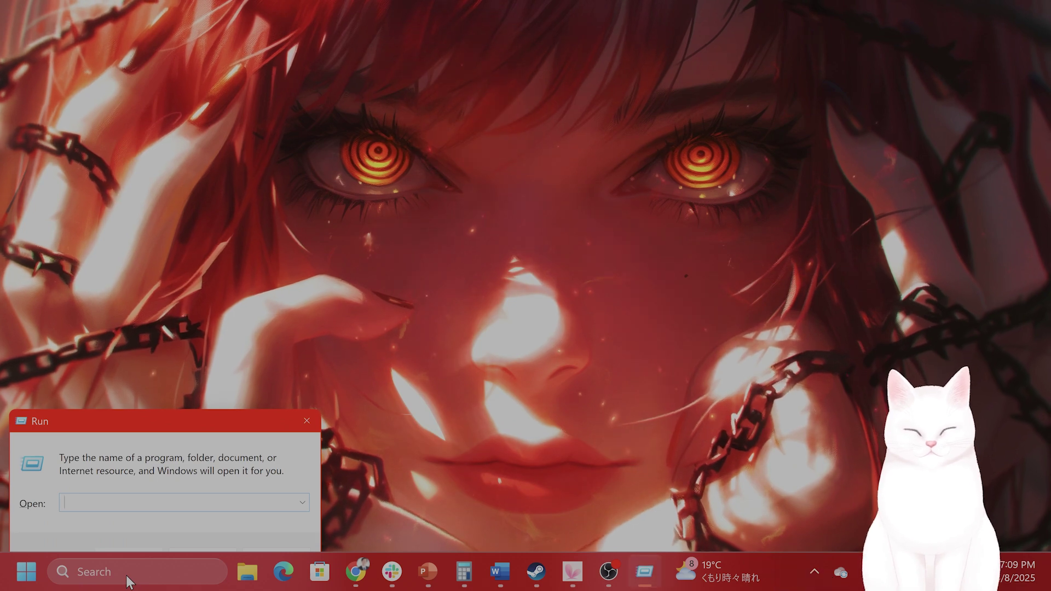
pyautogui.write('msconfig')
pyautogui.press('Return')
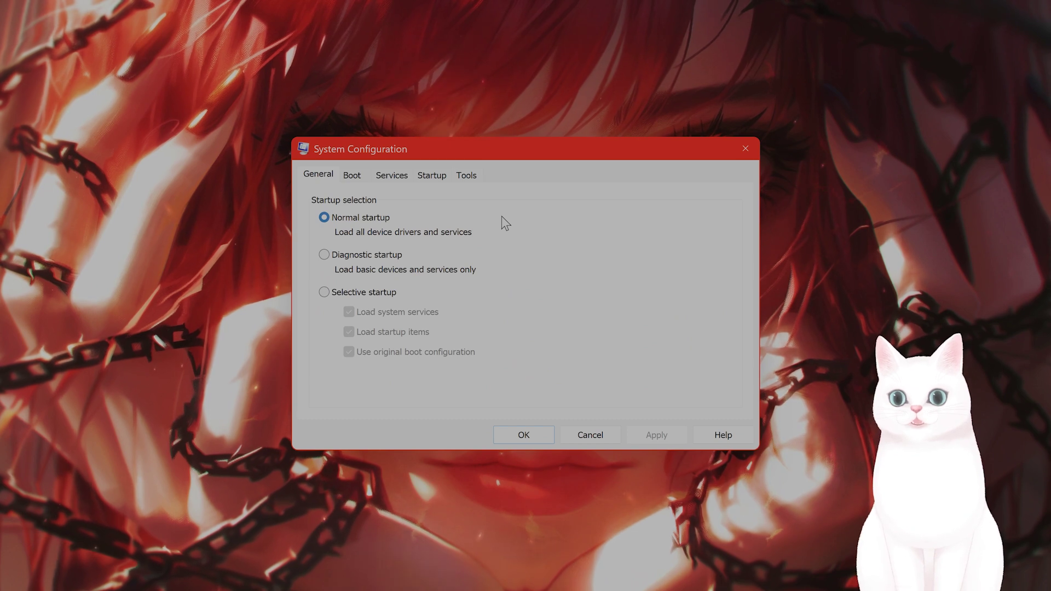
pyautogui.click(402, 181)
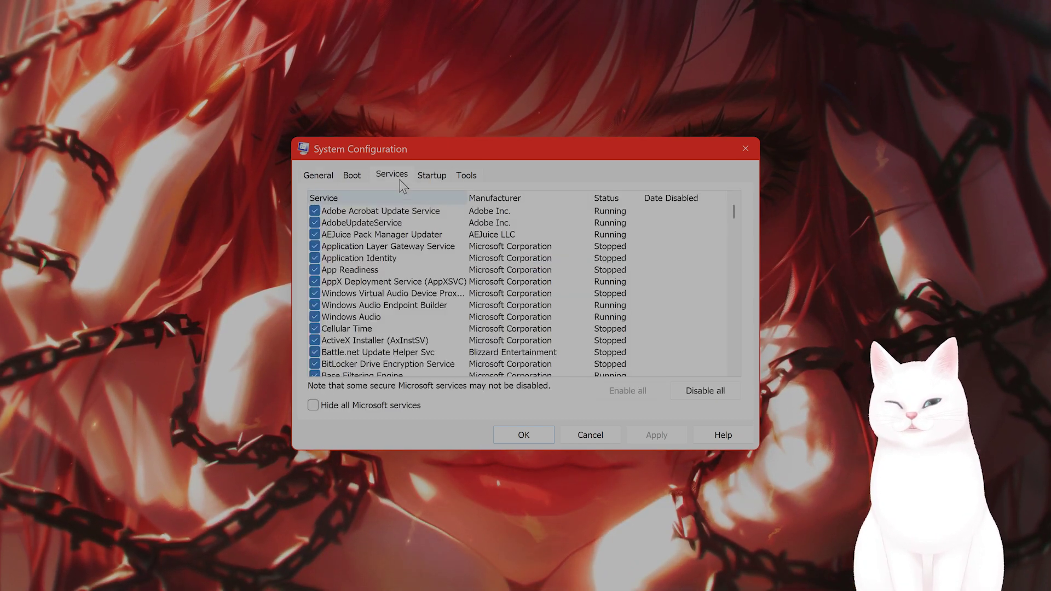
pyautogui.click(347, 408)
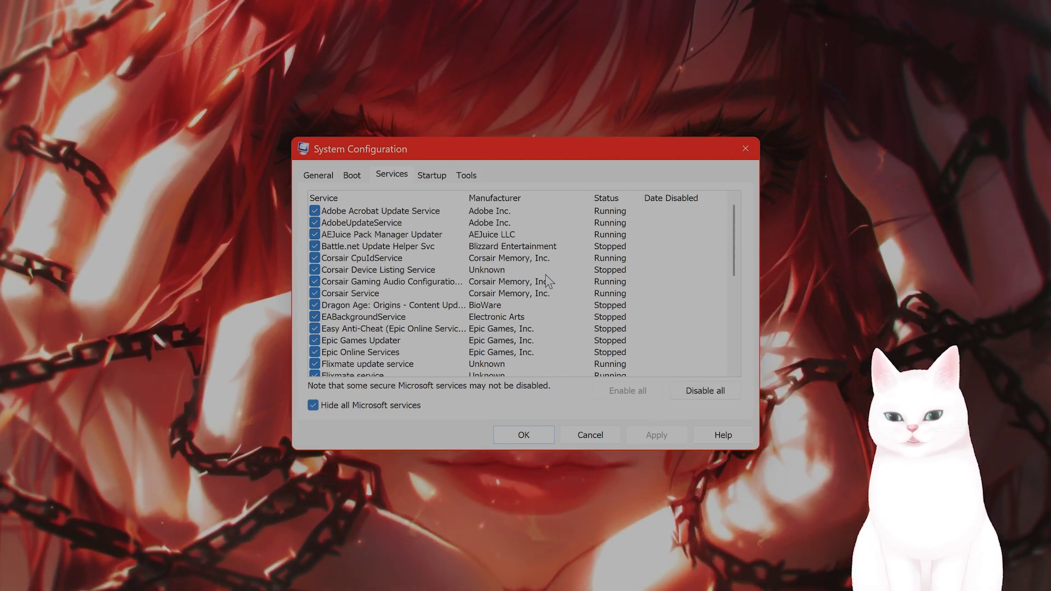
# - Examine the startup apps in Task Manager from System Configuration, then close Task Manager and cancel the configuration dialog
pyautogui.click(432, 176)
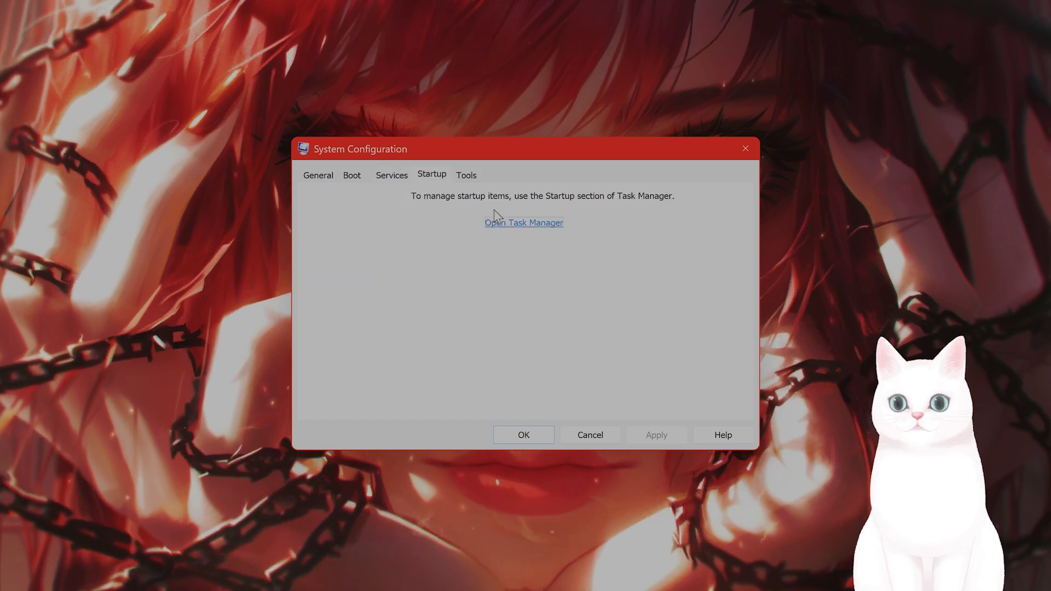
pyautogui.click(512, 223)
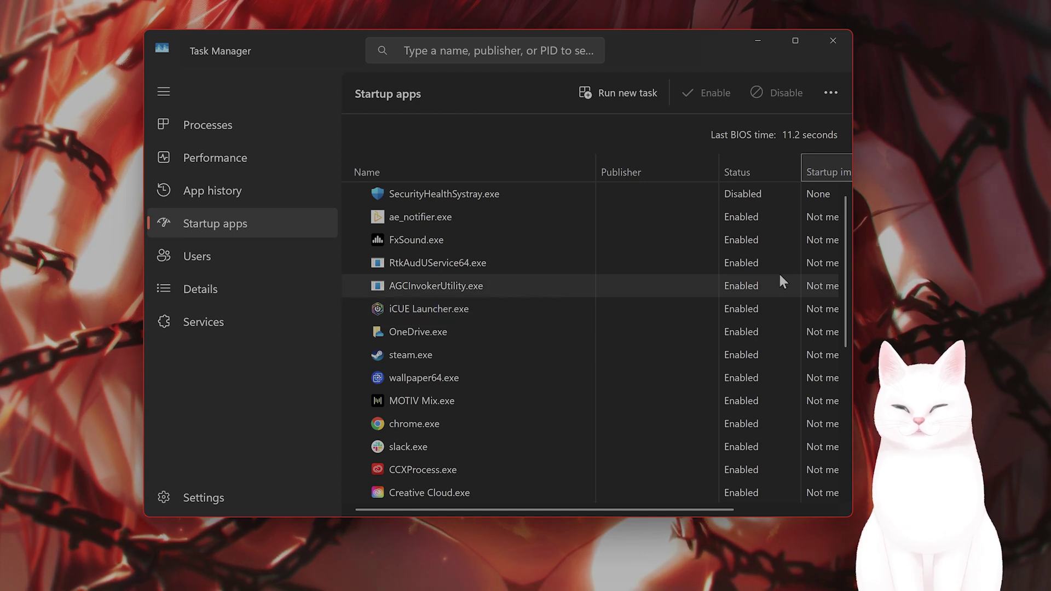
pyautogui.moveTo(684, 511); pyautogui.dragTo(648, 350)
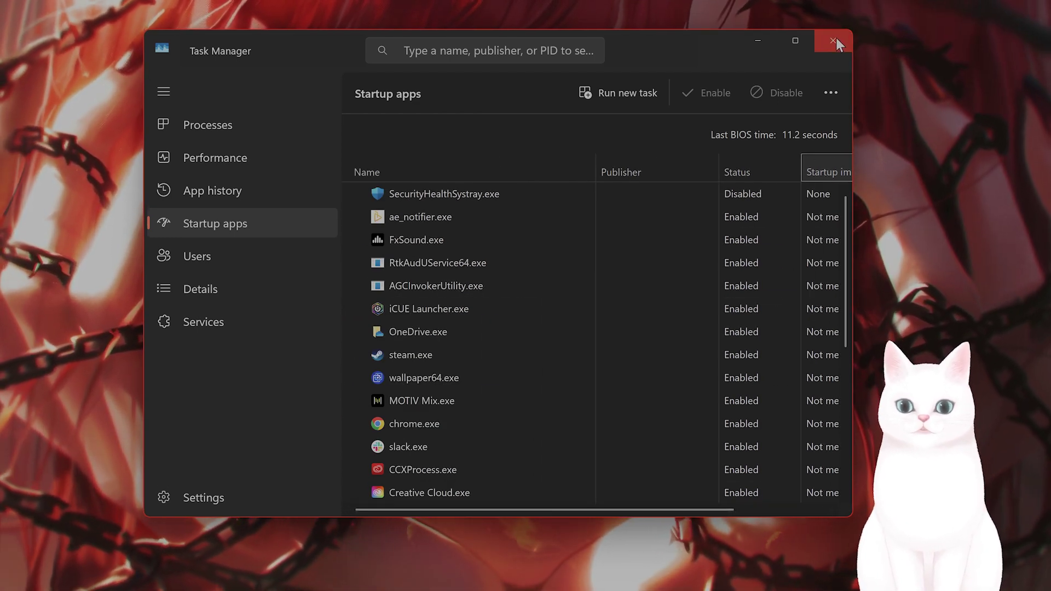
pyautogui.click(835, 38)
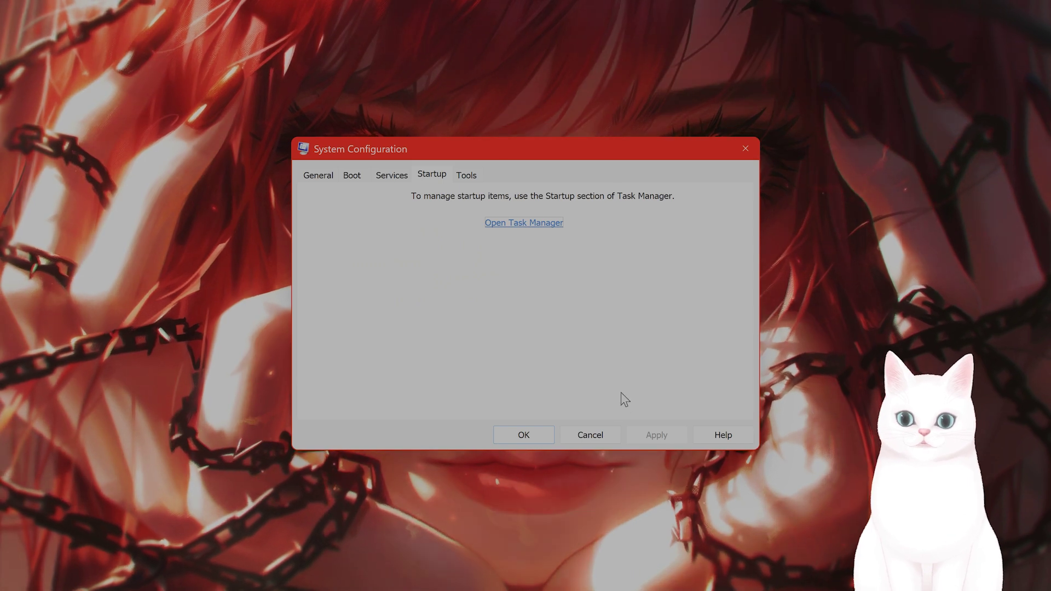
pyautogui.click(608, 436)
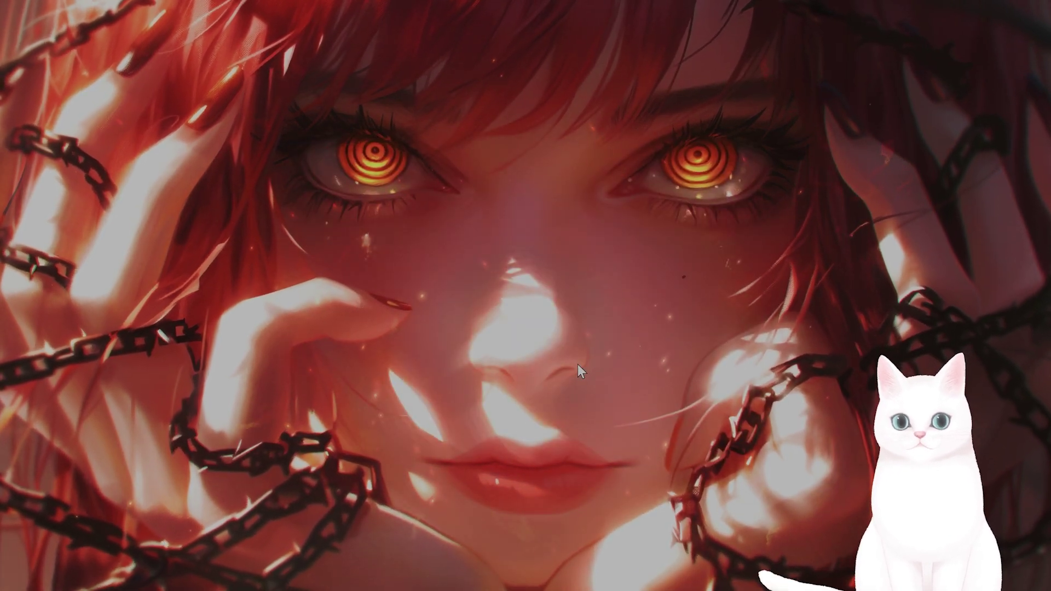